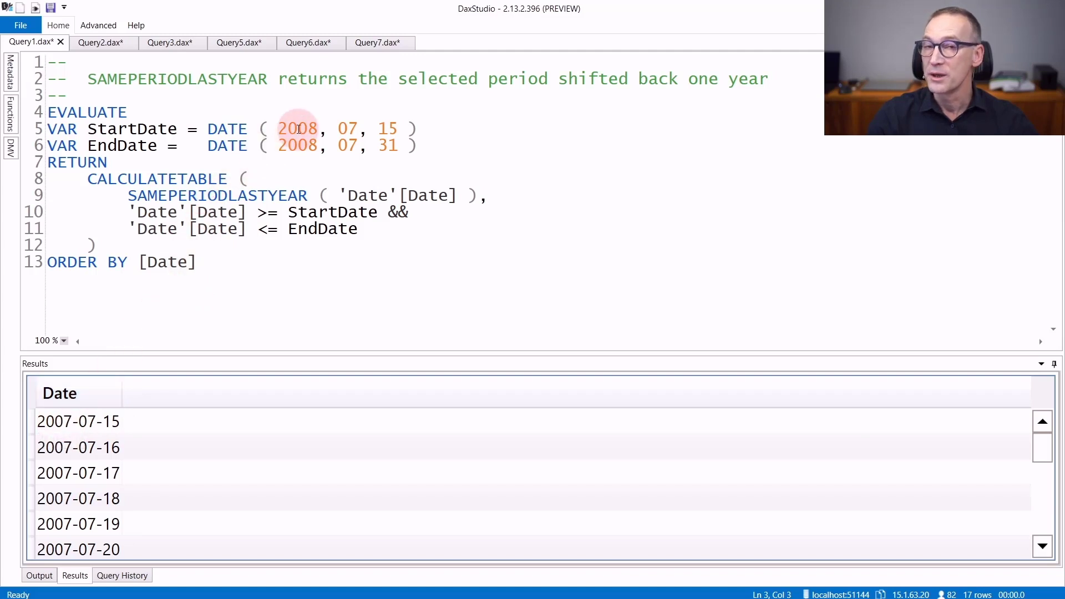
pyautogui.scroll(-5, 145, 481)
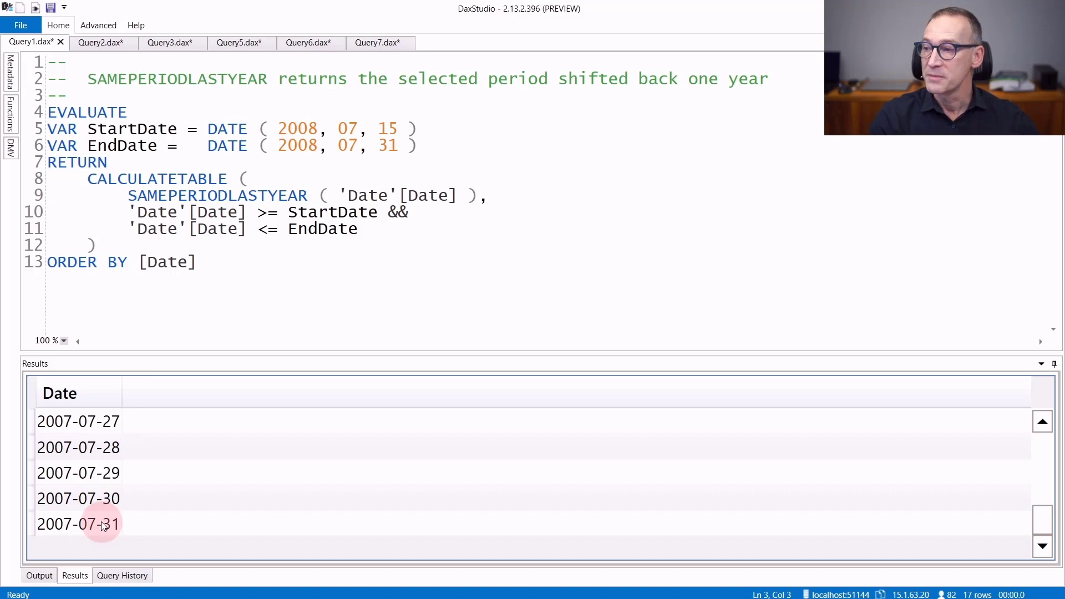
# - In Query2, change the DATEADD interval from YEAR to QUARTER and run it, returning October 2007 dates
pyautogui.click(84, 47)
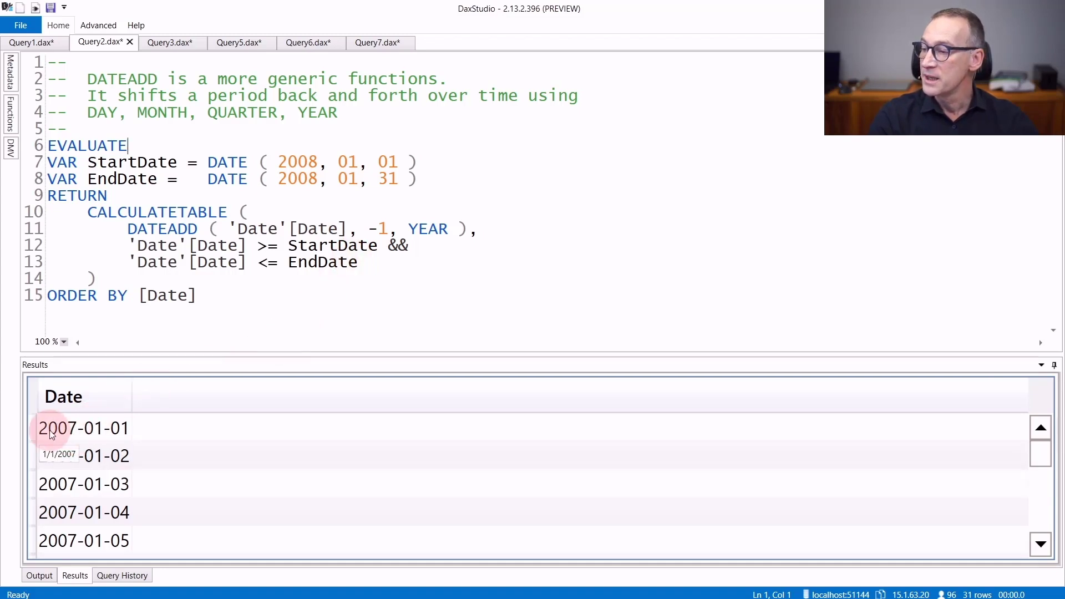
pyautogui.scroll(-7, 128, 437)
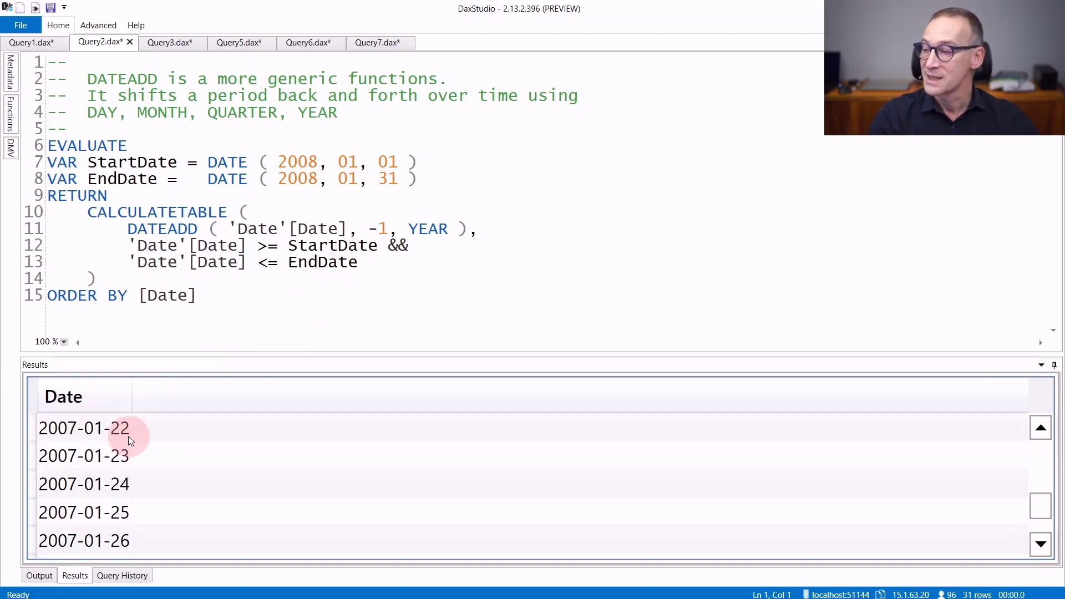
pyautogui.scroll(-2, 128, 437)
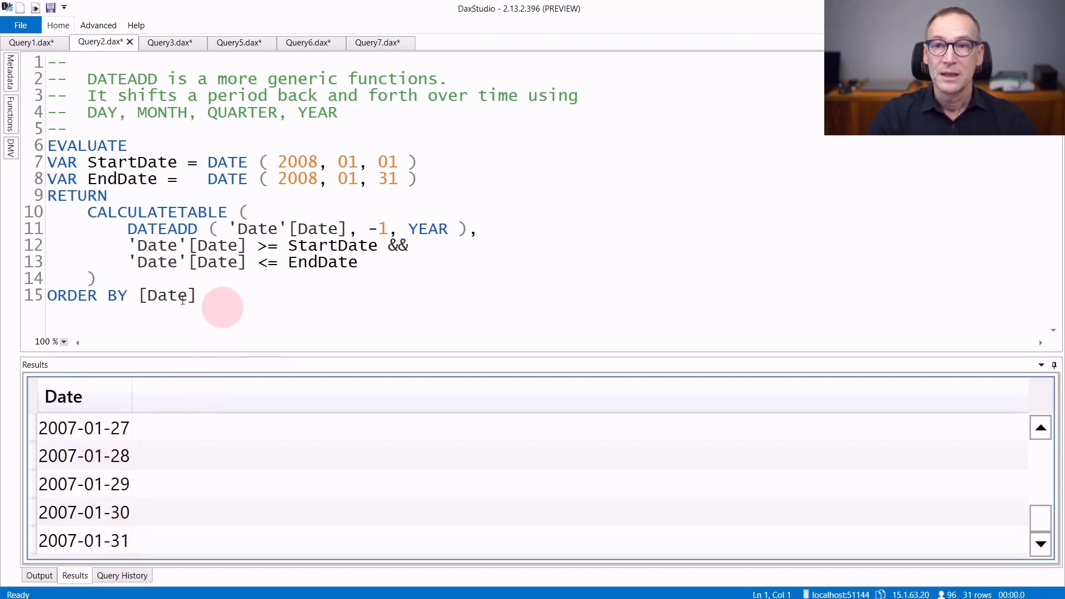
pyautogui.doubleClick(434, 231)
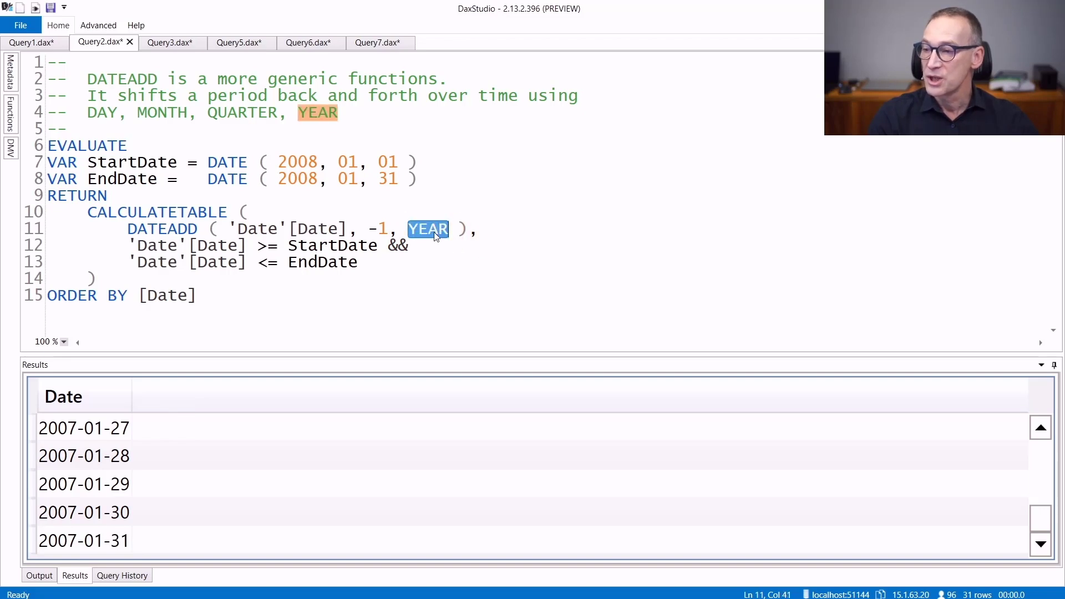
pyautogui.write('QUART')
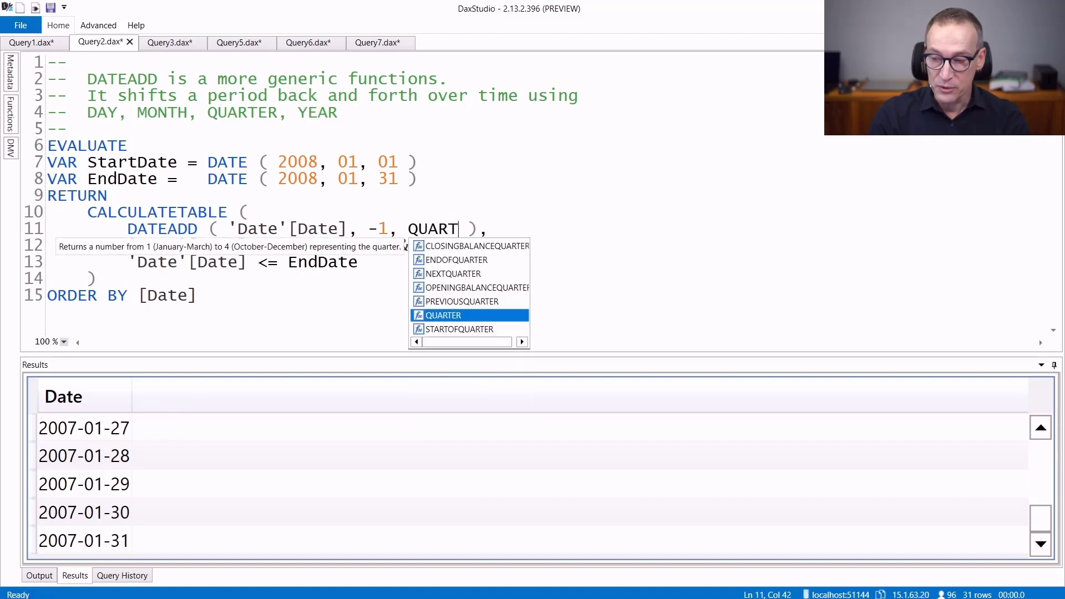
pyautogui.write('ER')
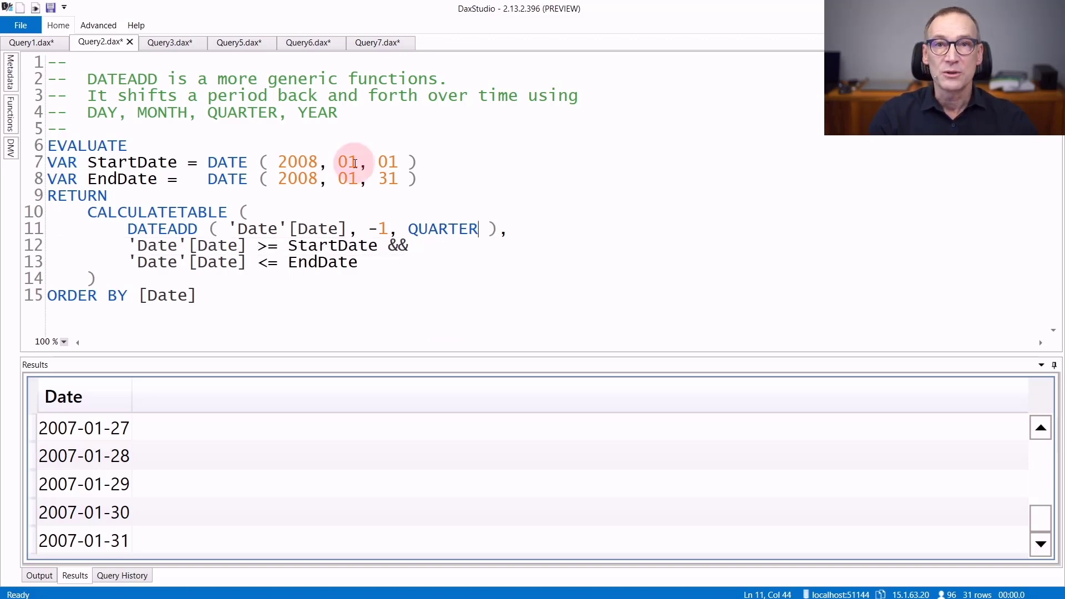
pyautogui.press('F5')
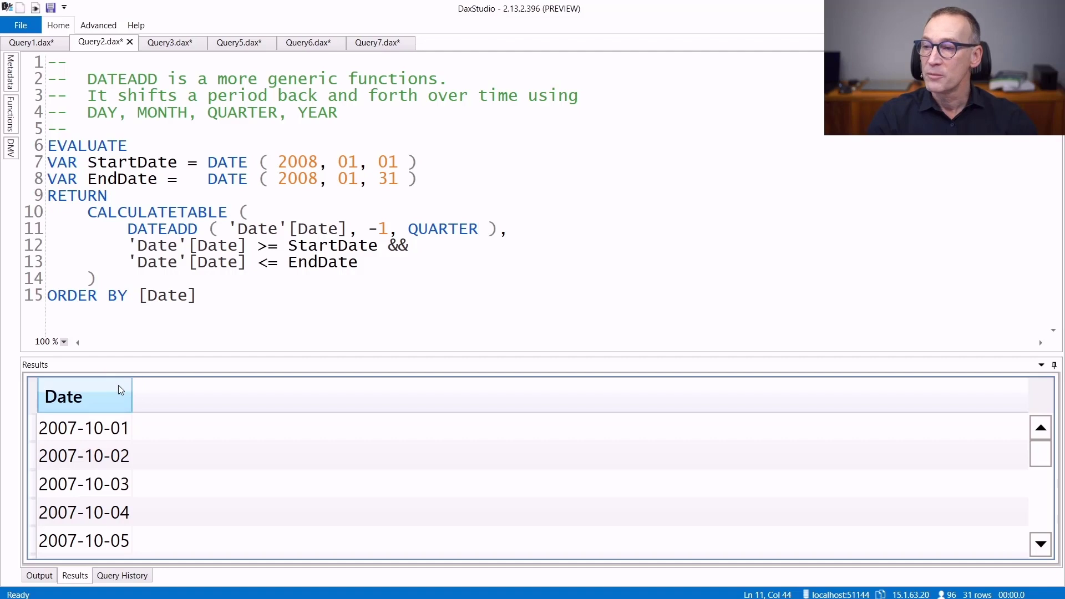
pyautogui.click(163, 46)
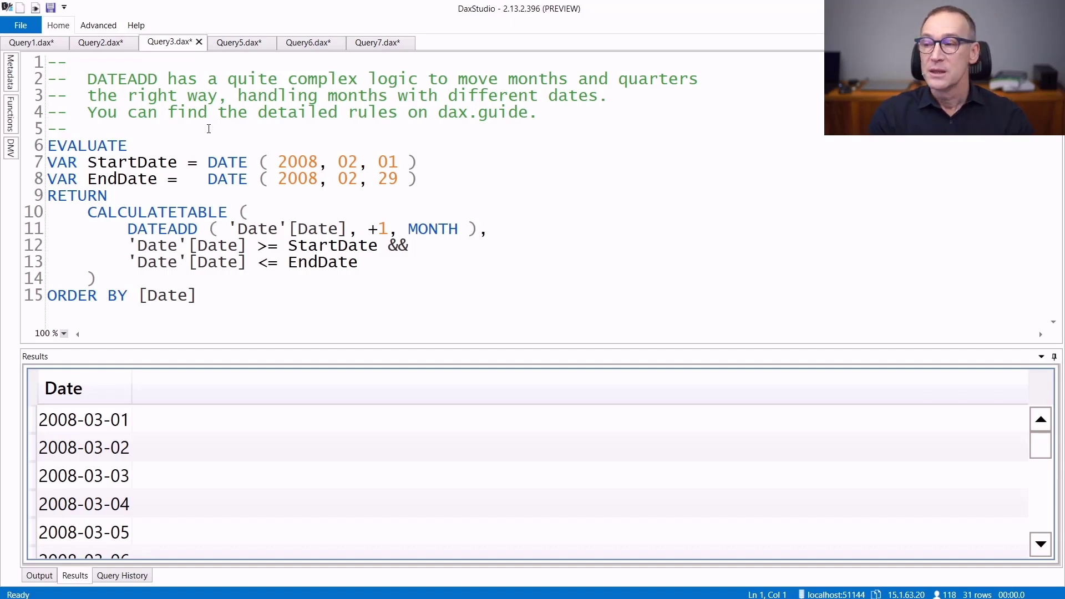
pyautogui.click(386, 159)
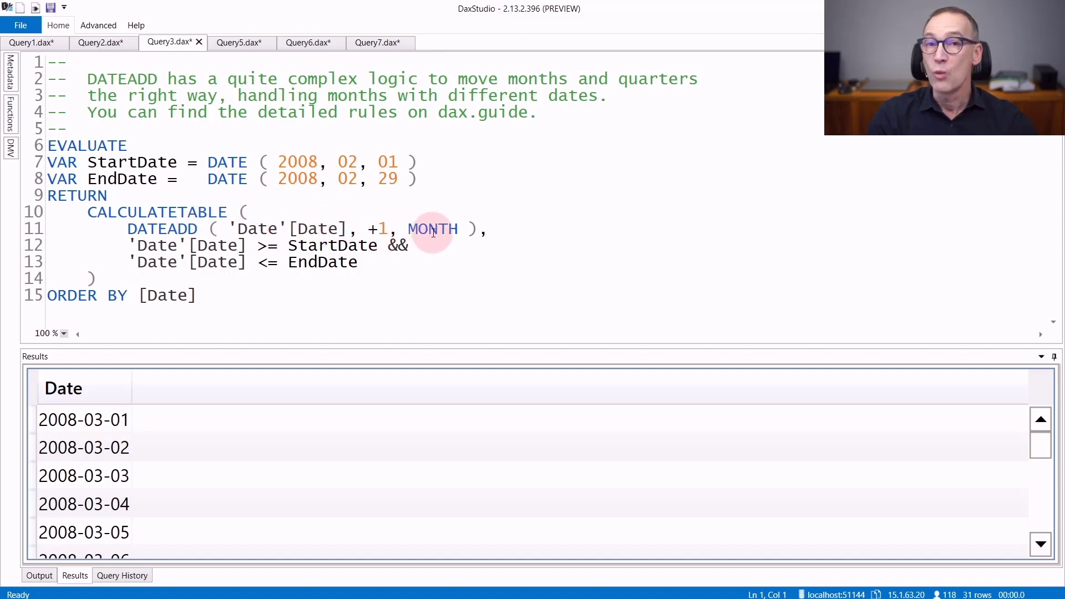
pyautogui.click(217, 281)
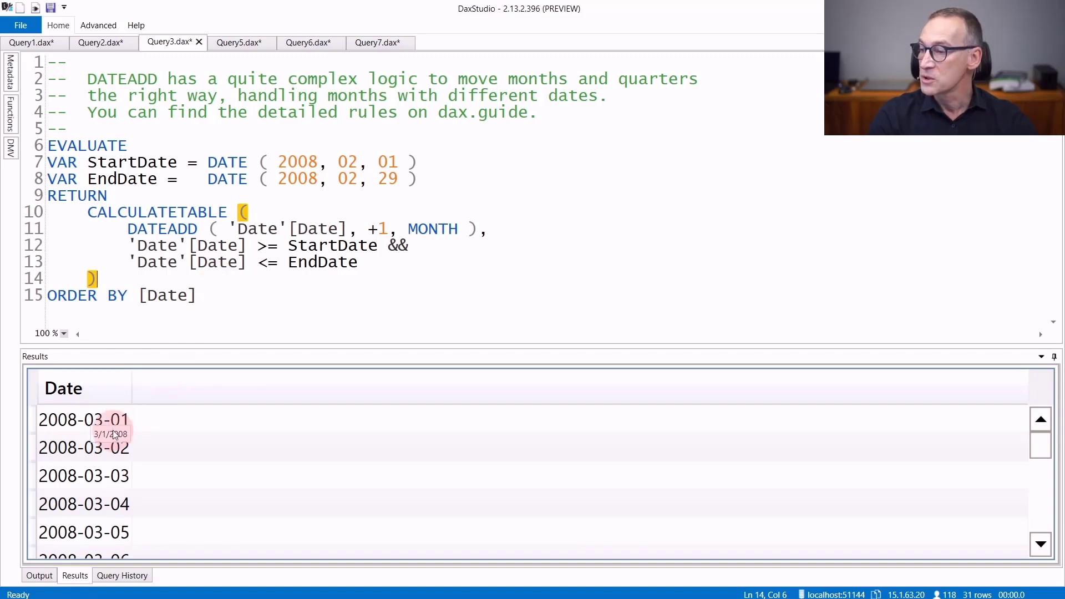
pyautogui.scroll(-5, 112, 431)
pyautogui.scroll(-3, 113, 430)
pyautogui.scroll(-1, 112, 431)
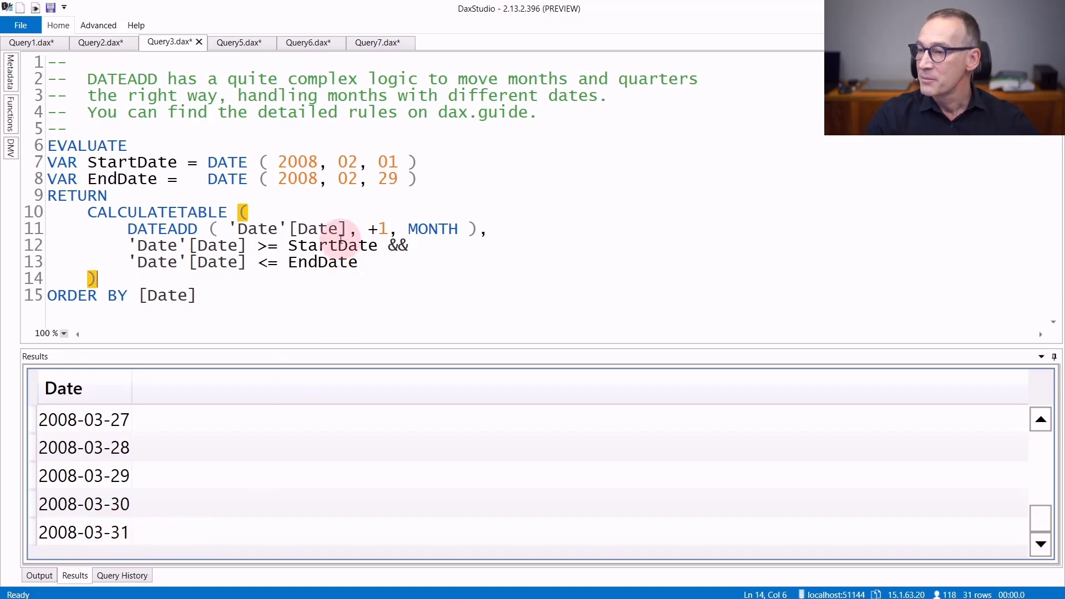
# - Set the dates to 2008-03-01 through 2008-03-31 and the DATEADD shift to -1, listing February's 29 dates
pyautogui.click(357, 161)
pyautogui.press('Down')
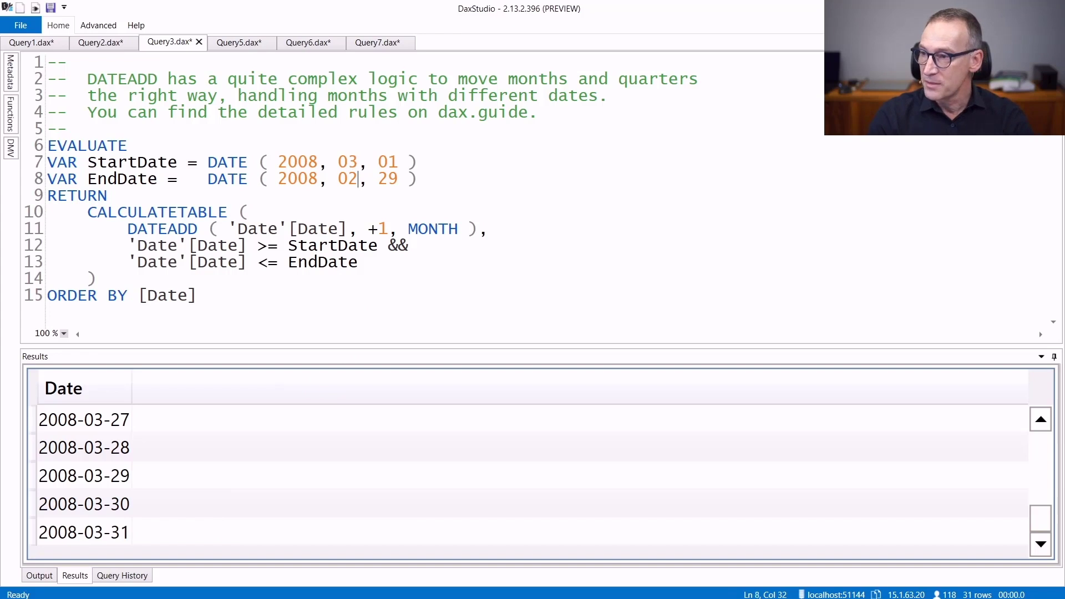
pyautogui.press('BackSpace')
pyautogui.press('BackSpace')
pyautogui.write('31')
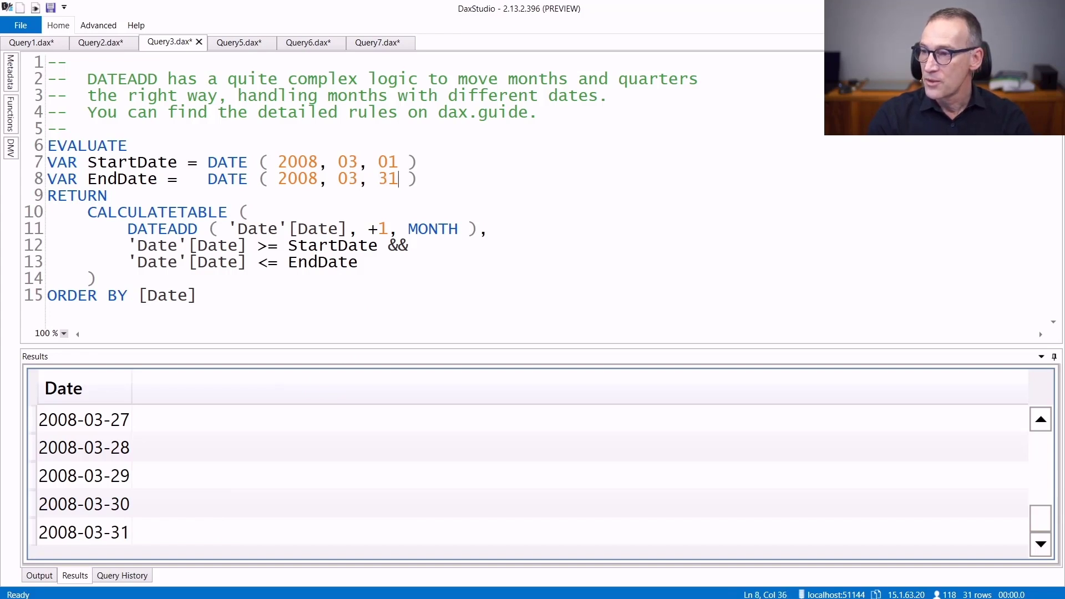
pyautogui.press('Down')
pyautogui.press('Down')
pyautogui.press('Down')
pyautogui.press('BackSpace')
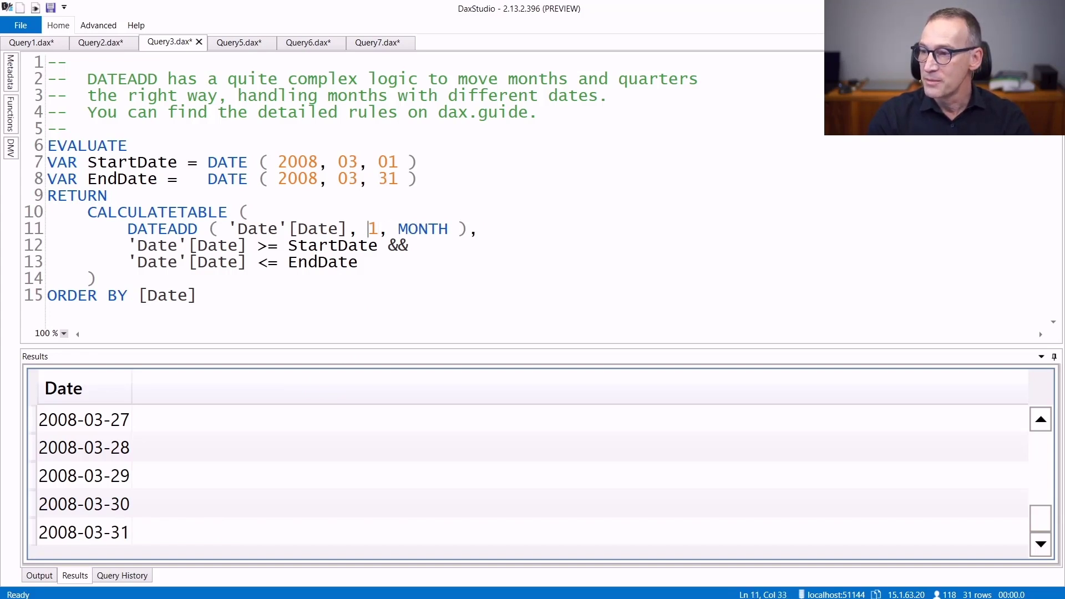
pyautogui.write('-')
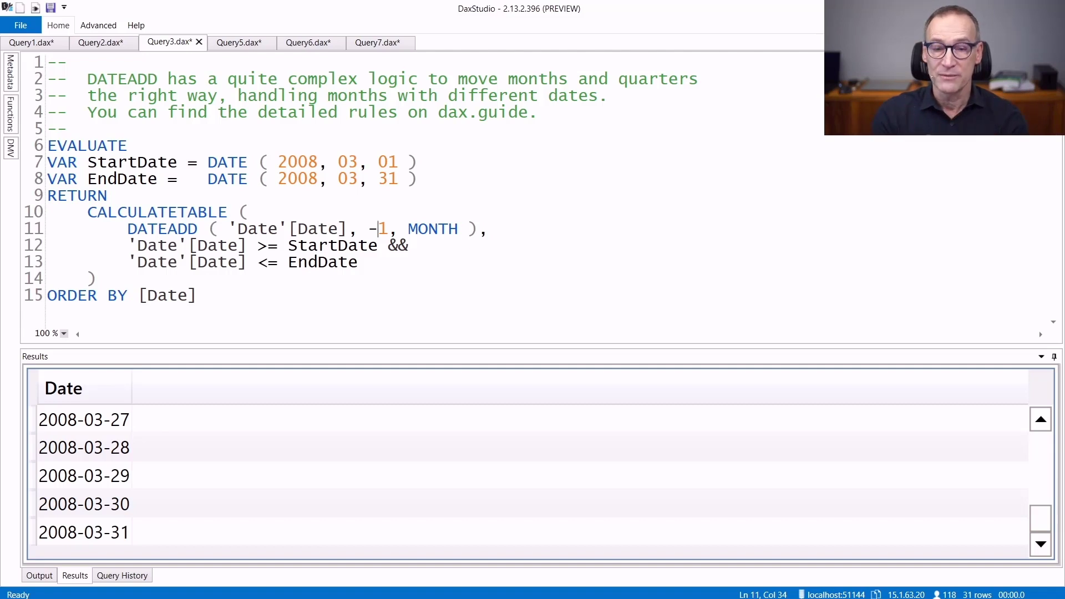
pyautogui.press('F5')
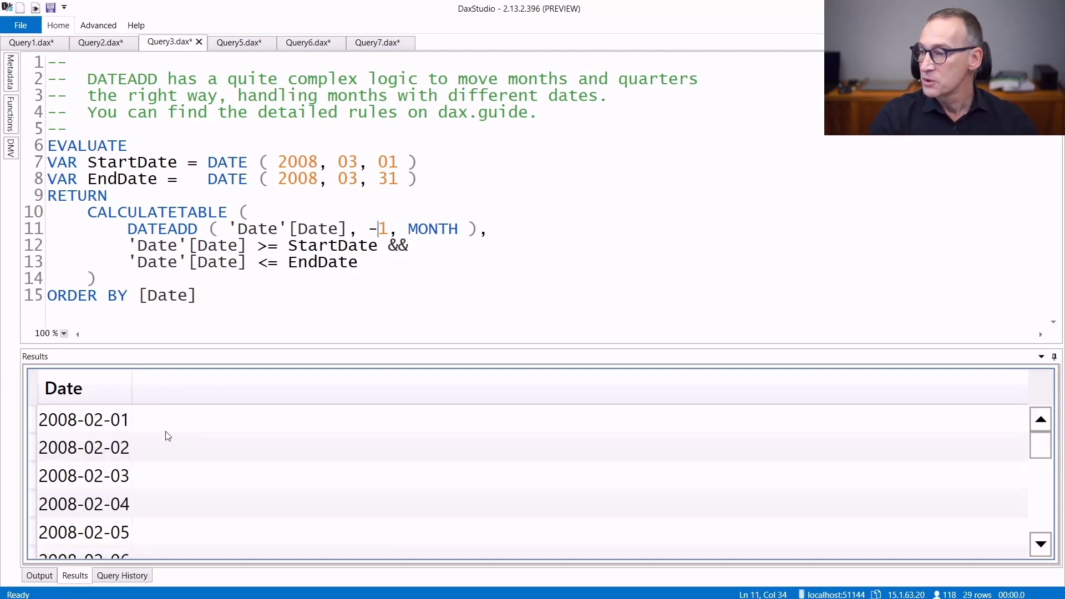
pyautogui.click(100, 424)
pyautogui.scroll(-3, 100, 429)
pyautogui.scroll(-5, 100, 431)
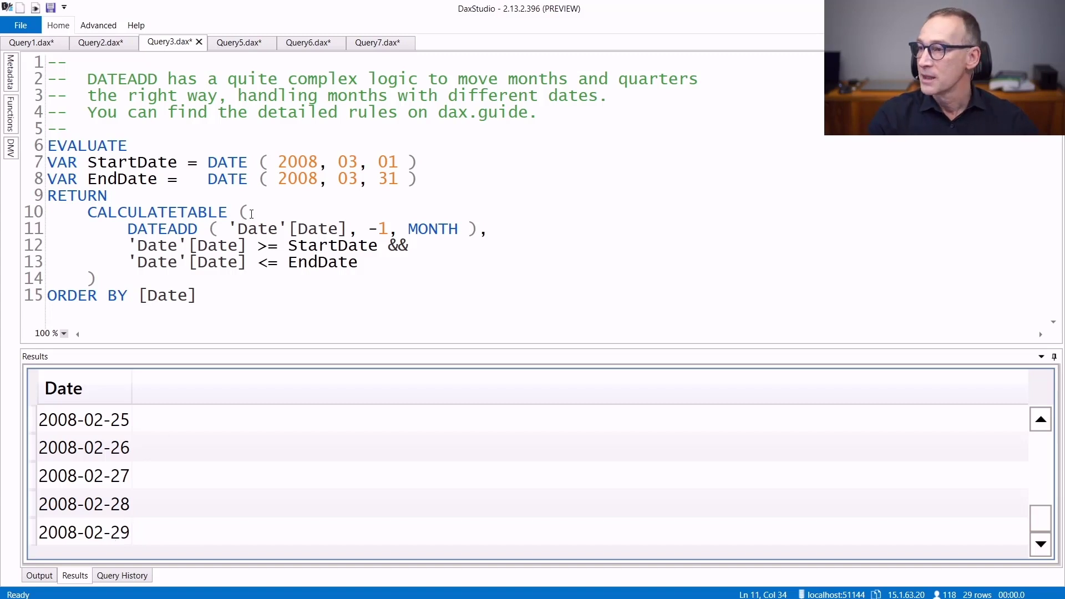
pyautogui.click(247, 45)
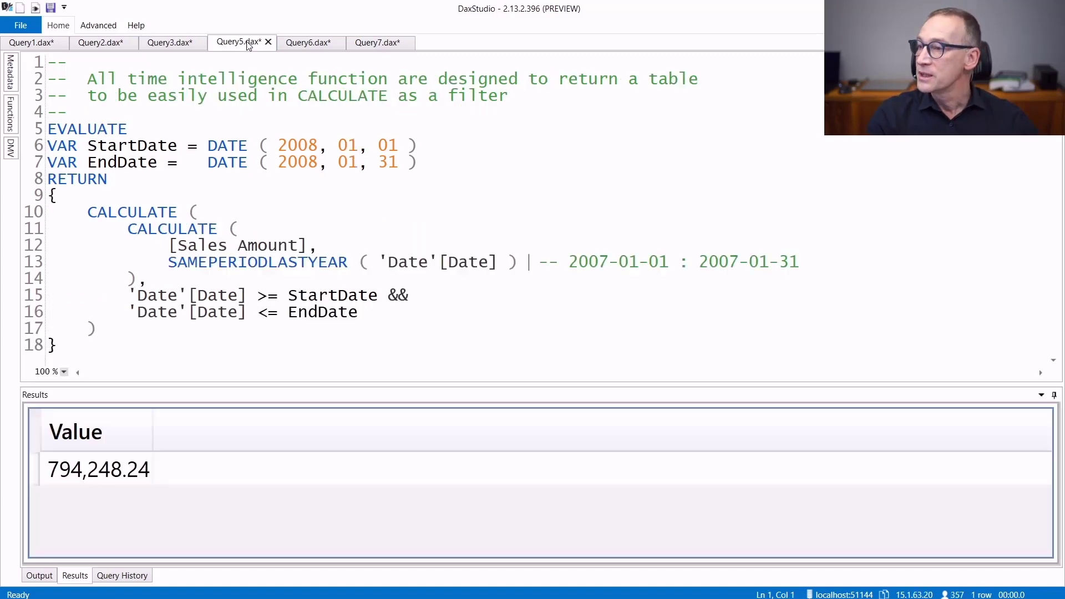
pyautogui.click(275, 162)
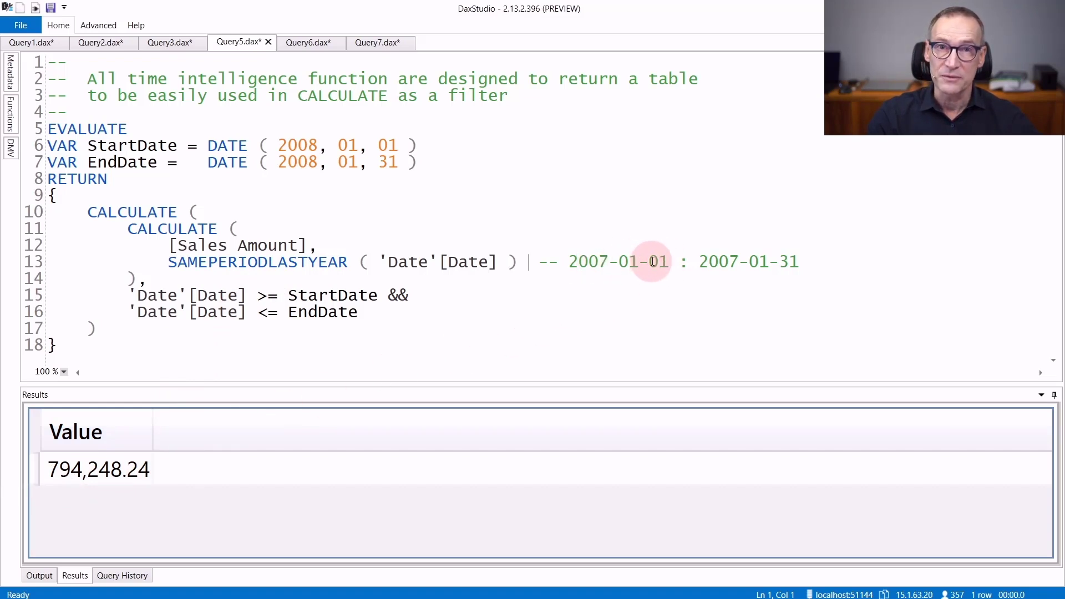
# - Review the Query6 code, then show Query7 with monthly sales and last-month, last-quarter, last-year columns
pyautogui.click(307, 42)
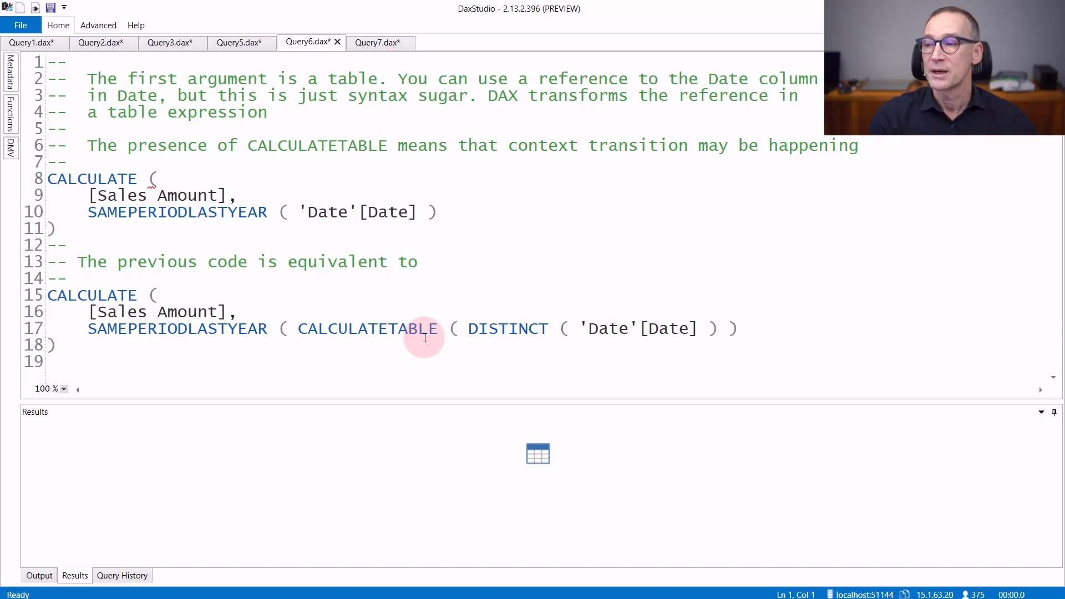
pyautogui.click(375, 41)
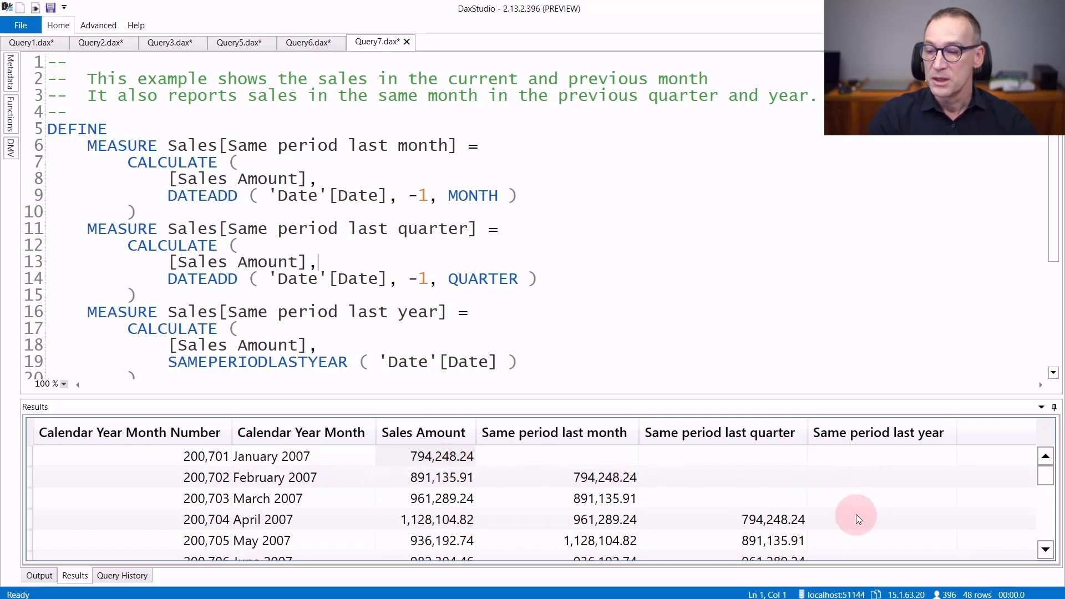
pyautogui.scroll(-2, 856, 515)
pyautogui.scroll(-1, 856, 514)
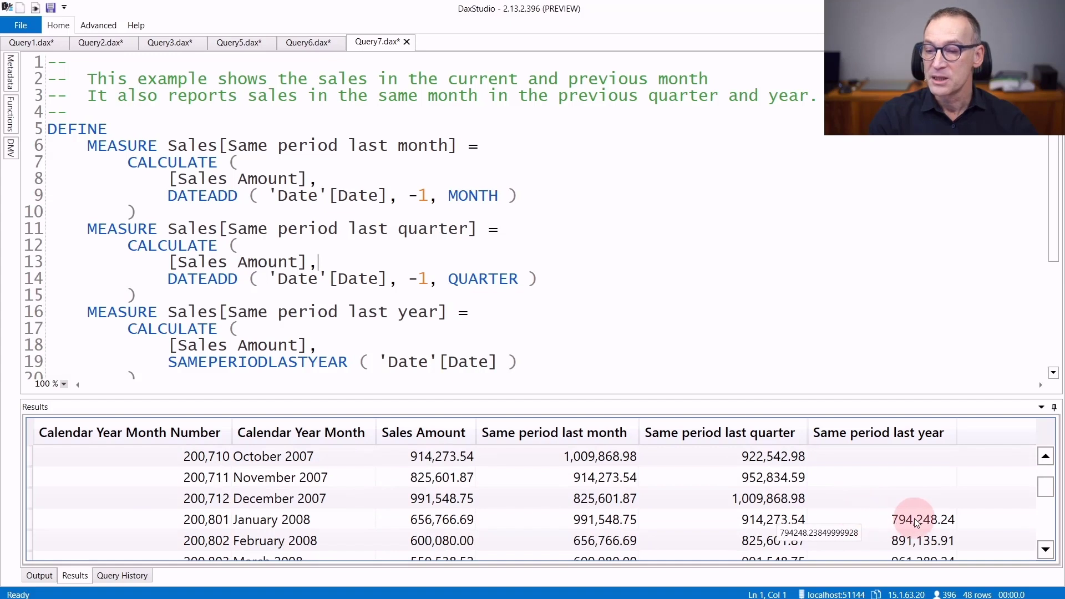